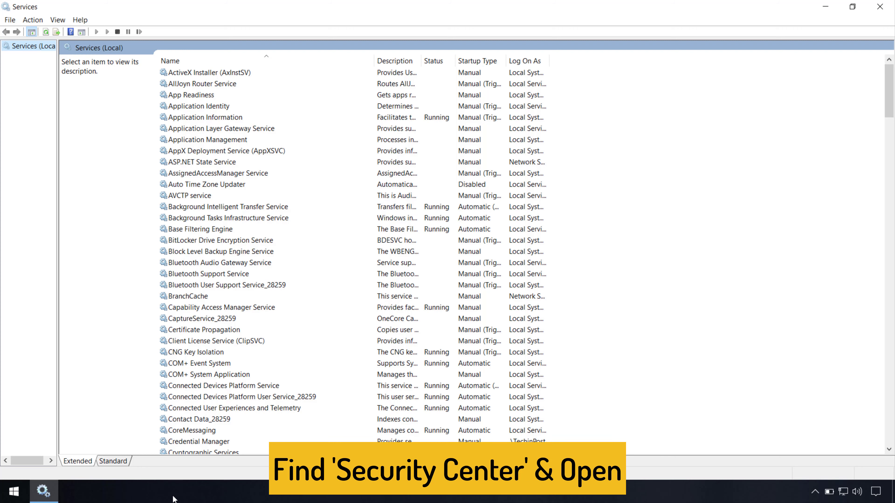
Step: Find the Security Center service in the services list and open its properties
key("s")
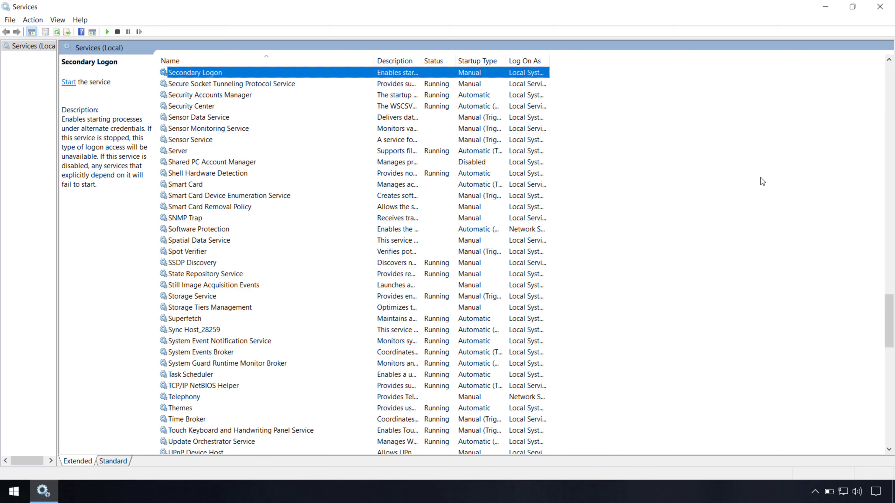
key("s")
key("s")
key("s")
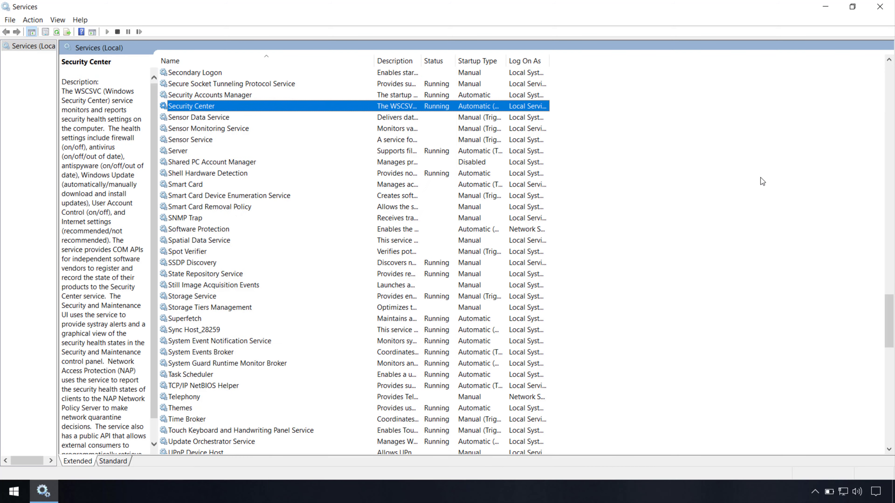
double_click(200, 110)
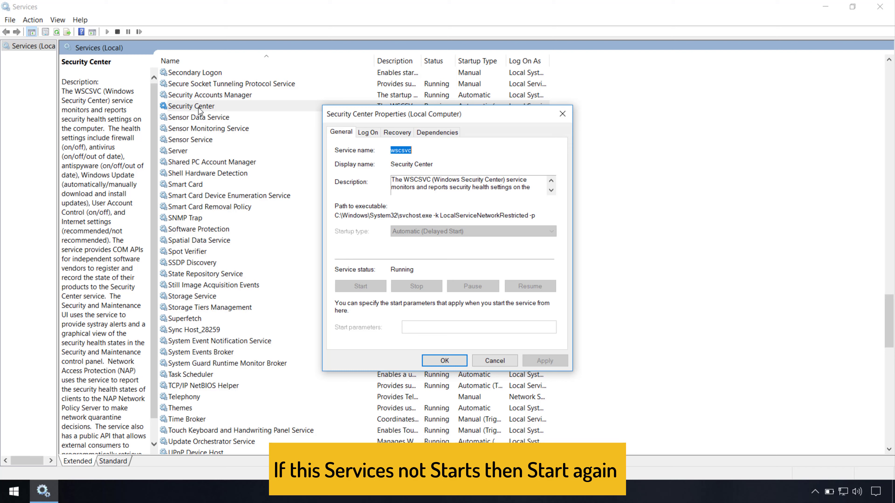
Step: Check the Security Center service's log-on, recovery and general settings, including its service status, and close its properties
left_click(369, 133)
left_click(394, 132)
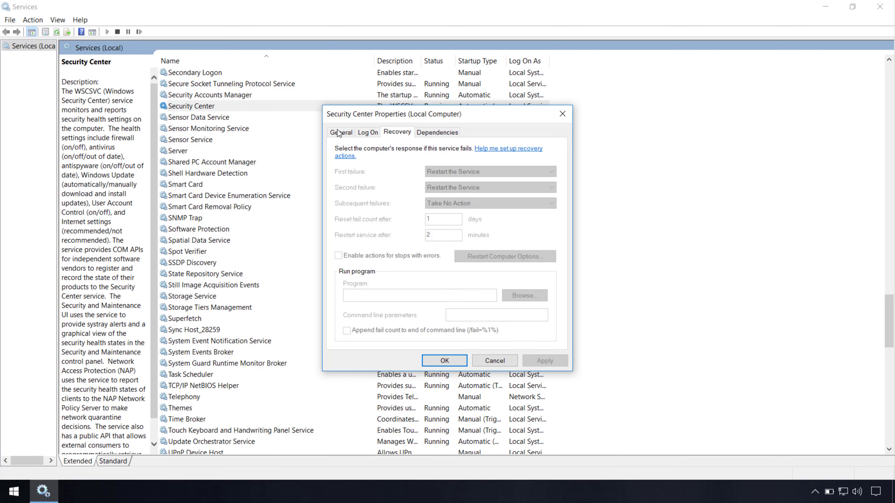
left_click(338, 132)
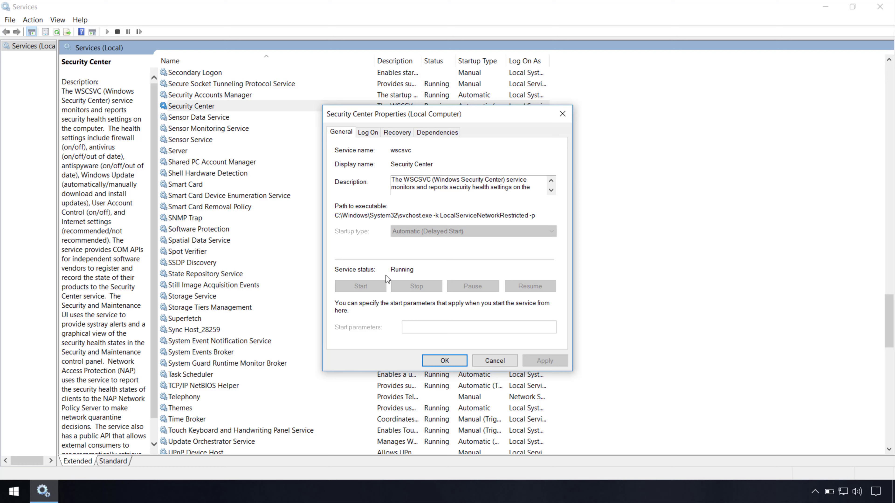
left_click(444, 361)
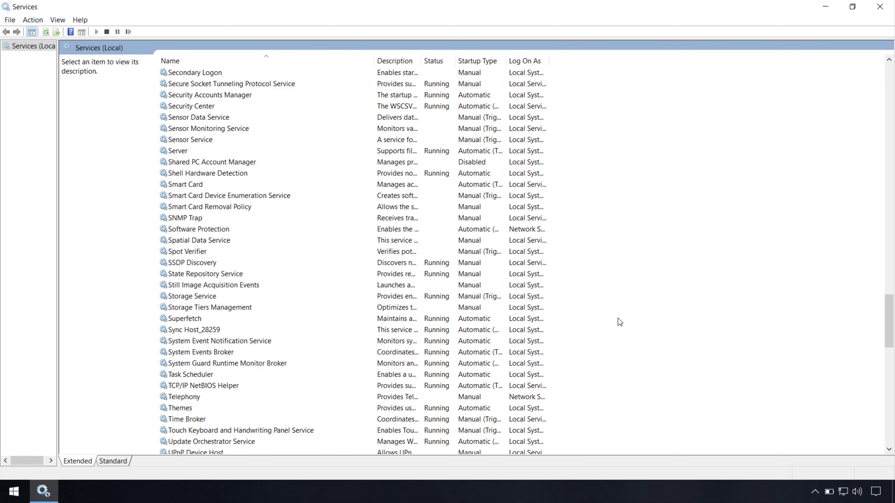
Step: Find the Windows Update service in the services list and open its properties
key("w")
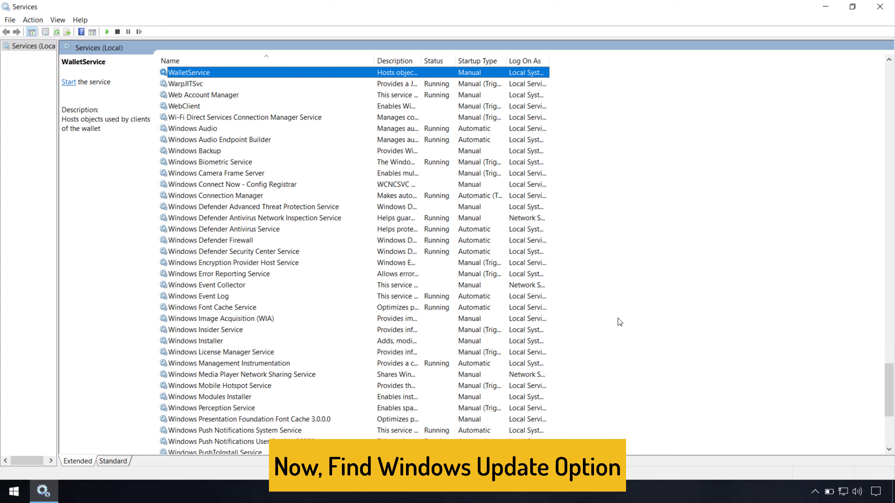
key("w")
key("w")
key("w")
key("w")
key("w")
key("w")
key("w")
key("w")
key("w")
key("w")
key("w")
key("w")
key("w")
key("w")
key("w")
key("w")
key("w")
key("w")
key("w")
key("w")
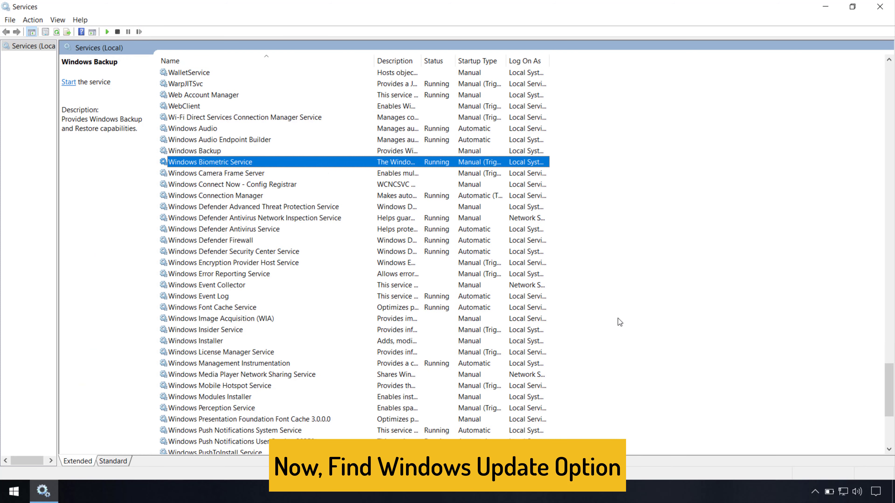
key("w")
key("w")
key("w")
key("w")
key("w")
key("w")
key("w")
key("w")
key("w")
key("w")
key("w")
key("w")
key("w")
key("w")
key("w")
key("w")
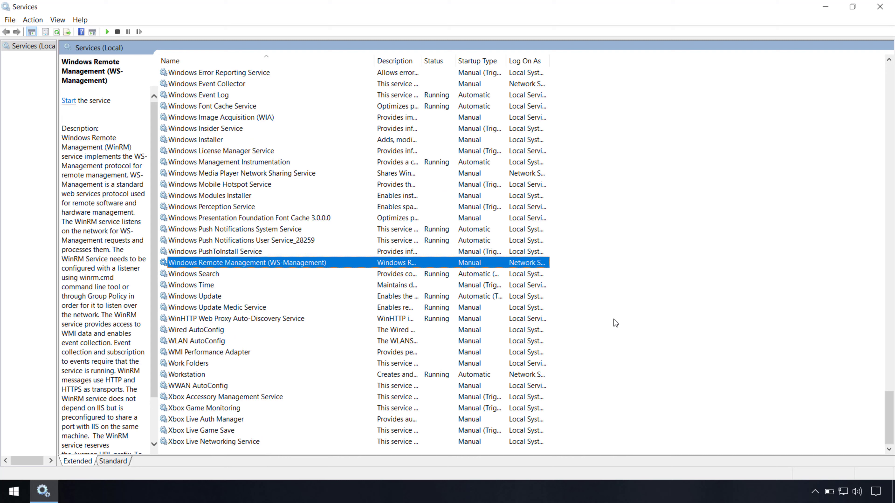
left_click(265, 299)
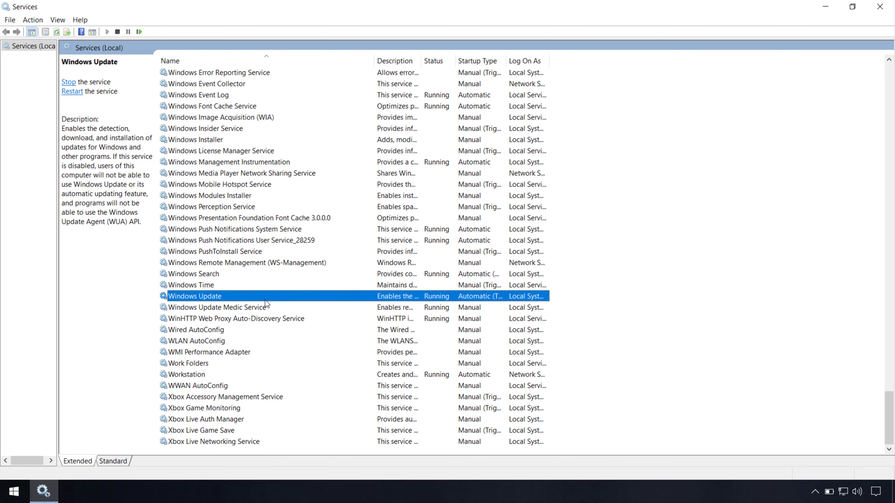
double_click(208, 298)
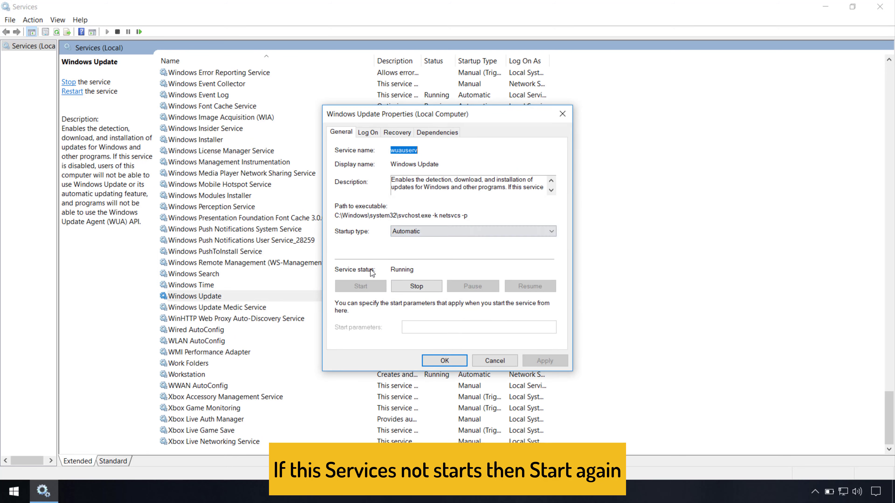
Step: Stop and restart the Windows Update service, and confirm its properties with the startup type Automatic
left_click(416, 286)
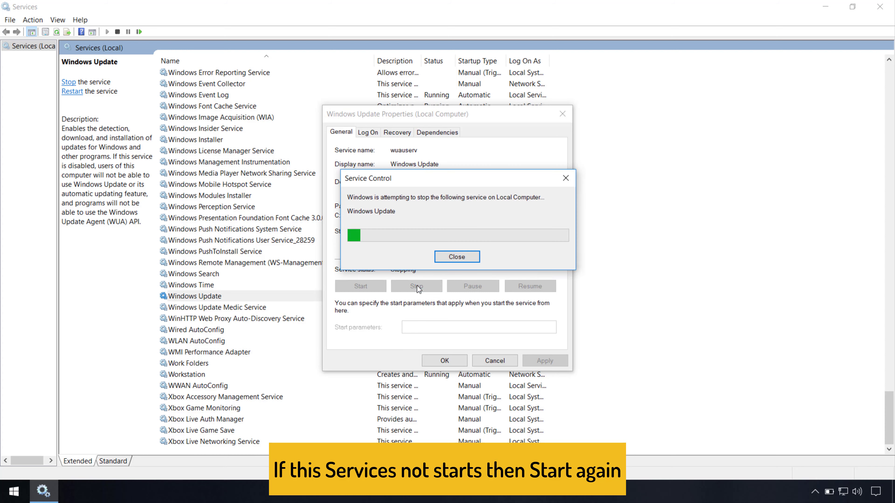
left_click(370, 287)
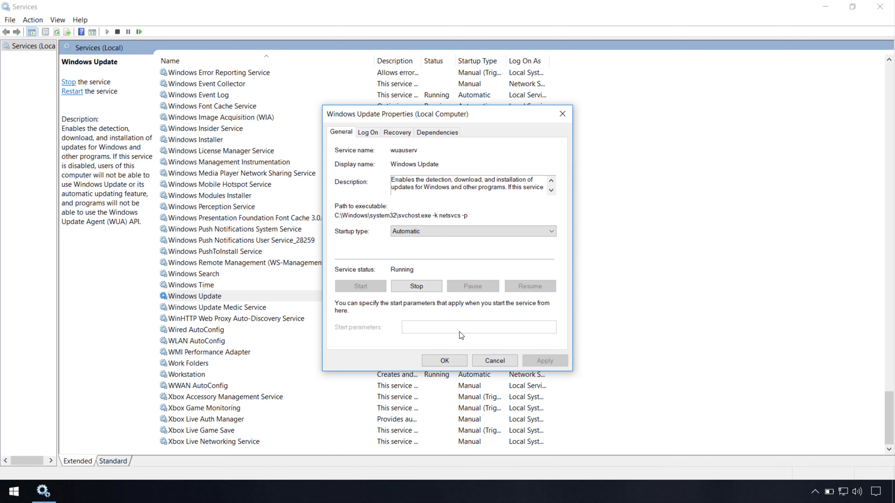
left_click(475, 231)
left_click(452, 250)
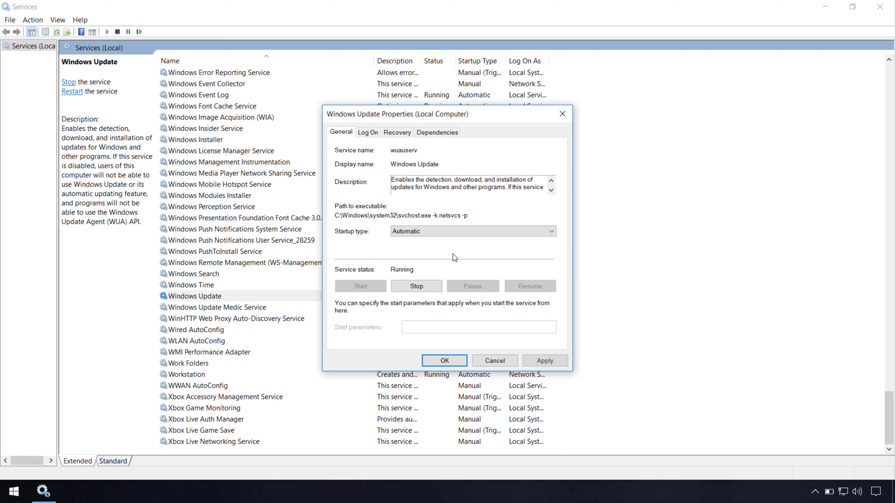
left_click(438, 358)
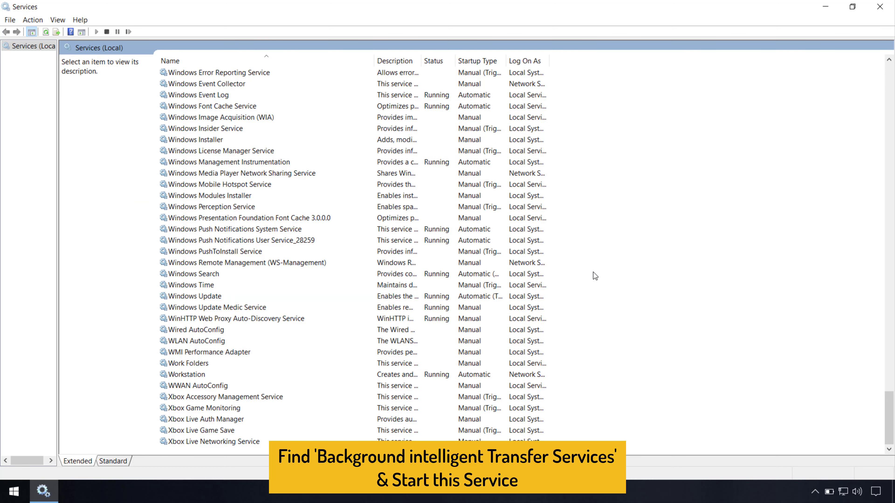
Step: Set the Background Intelligent Transfer Service's startup type to Automatic, and stop and restart the service
key("b")
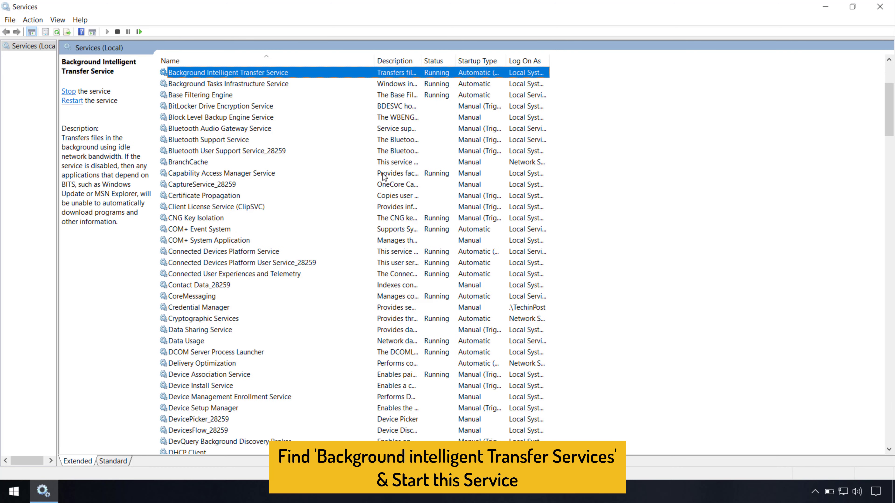
double_click(203, 75)
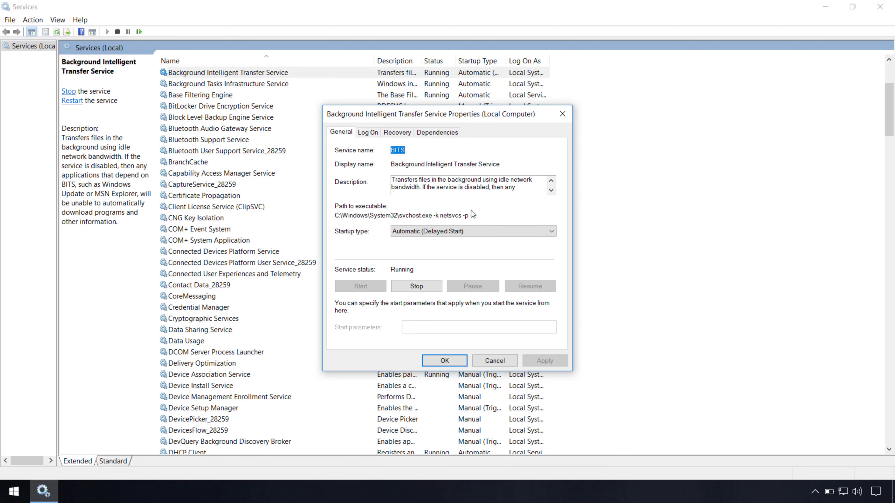
left_click(480, 235)
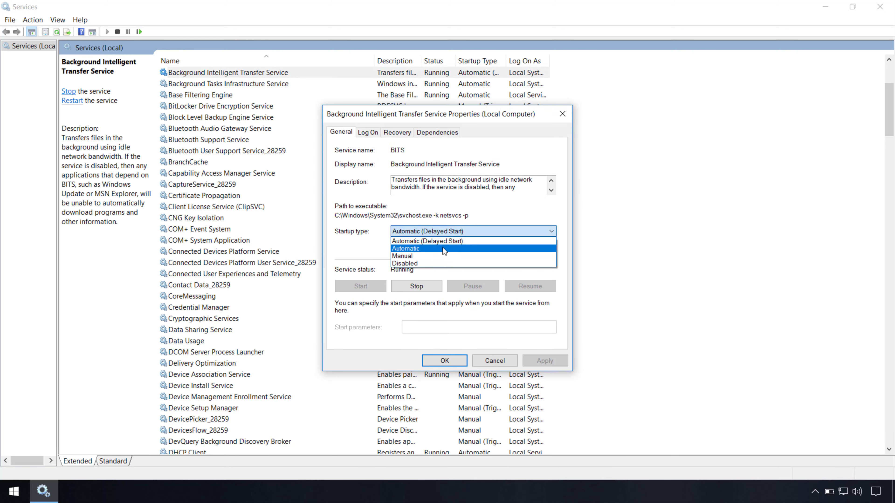
left_click(442, 247)
left_click(415, 285)
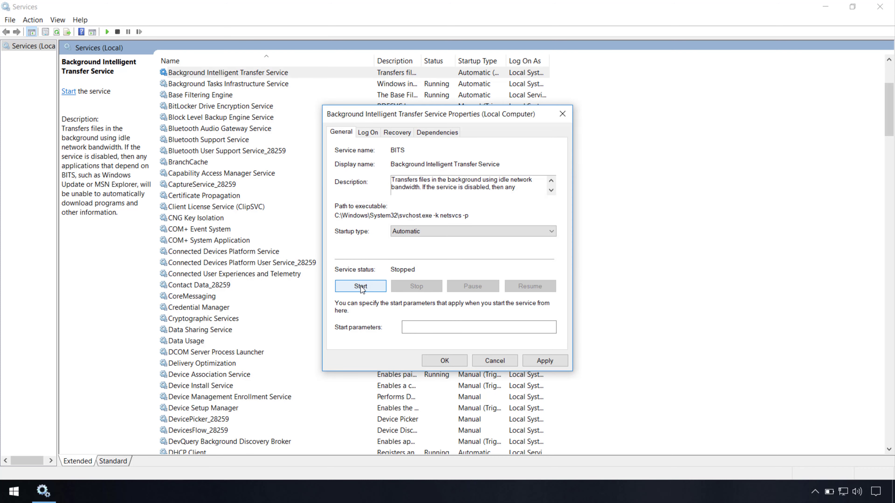
left_click(380, 288)
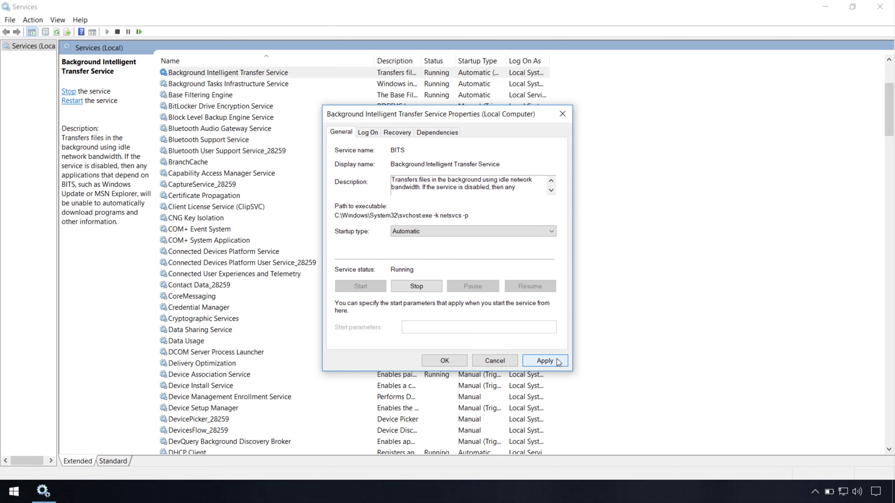
left_click(444, 360)
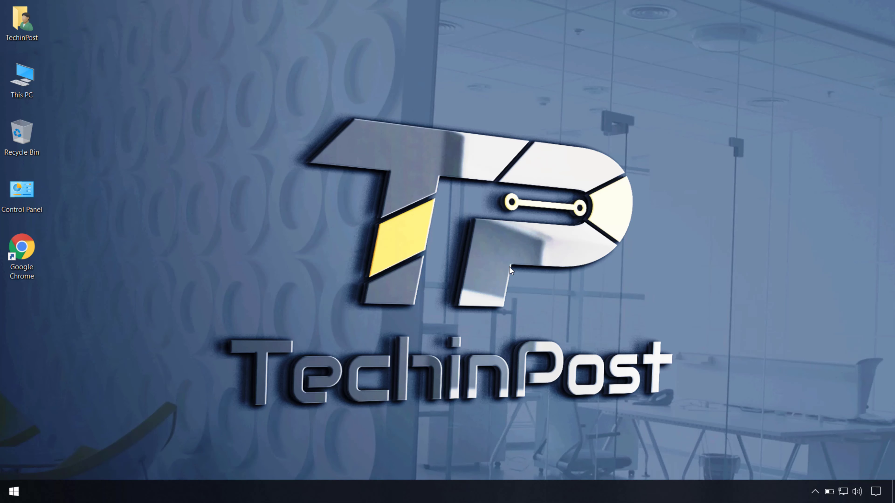
Step: Search the system for "windows updat", review the updates listed in the Windows Update settings and close Settings
key("super")
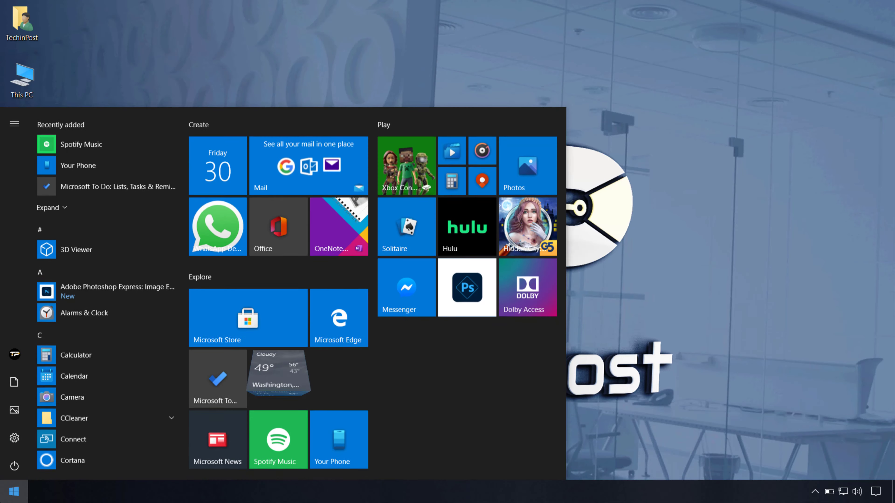
type("wind")
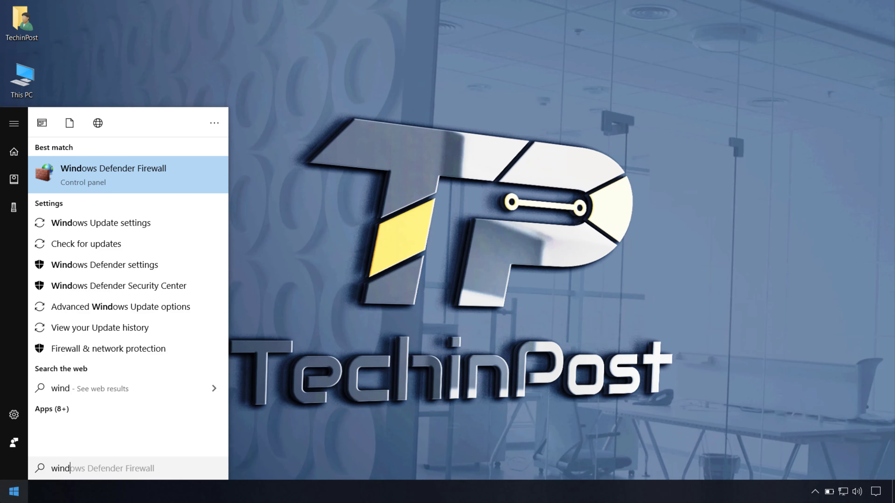
type("dows")
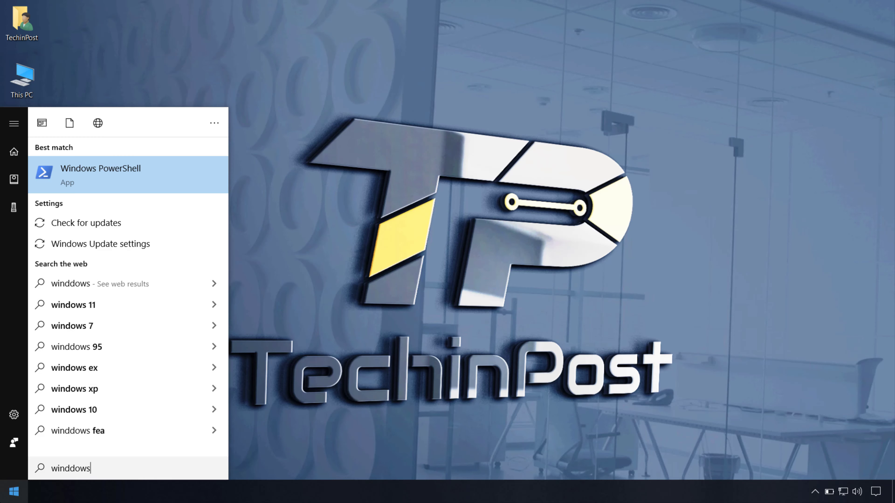
key("BackSpace")
key("BackSpace")
key("BackSpace")
key("BackSpace")
type("o")
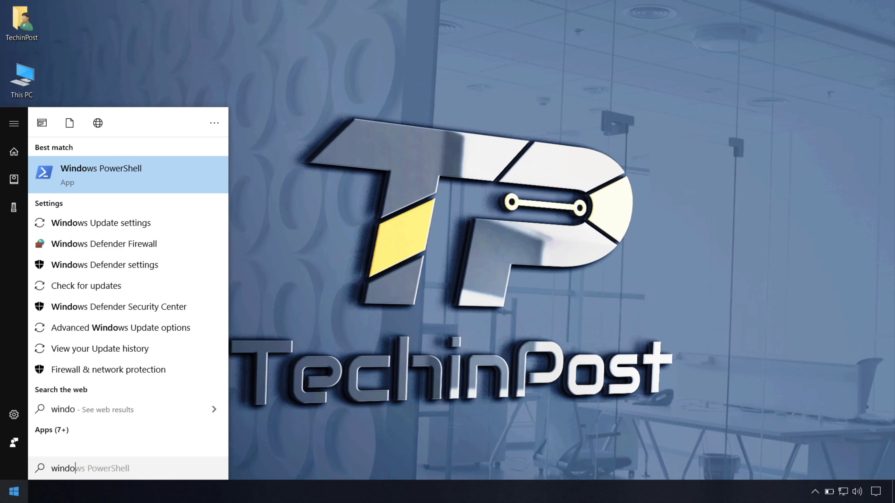
type("ws updat")
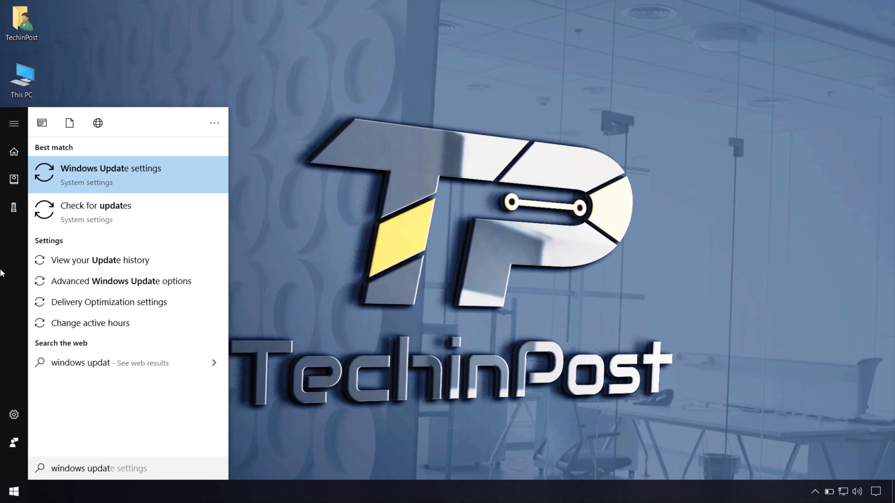
left_click(98, 169)
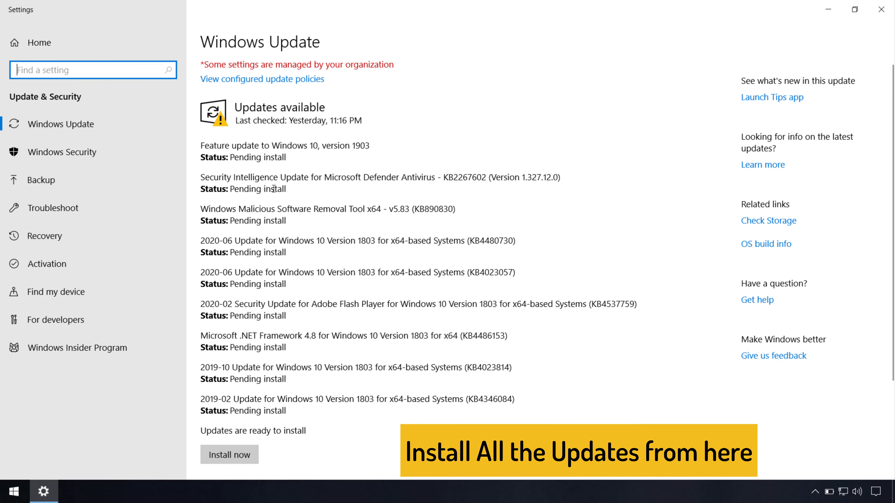
scroll(270, 346, "down", 2)
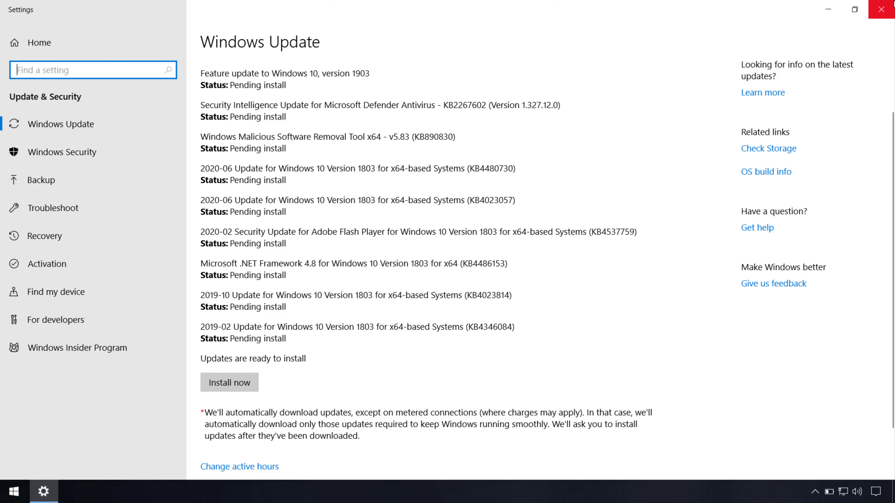
left_click(881, 9)
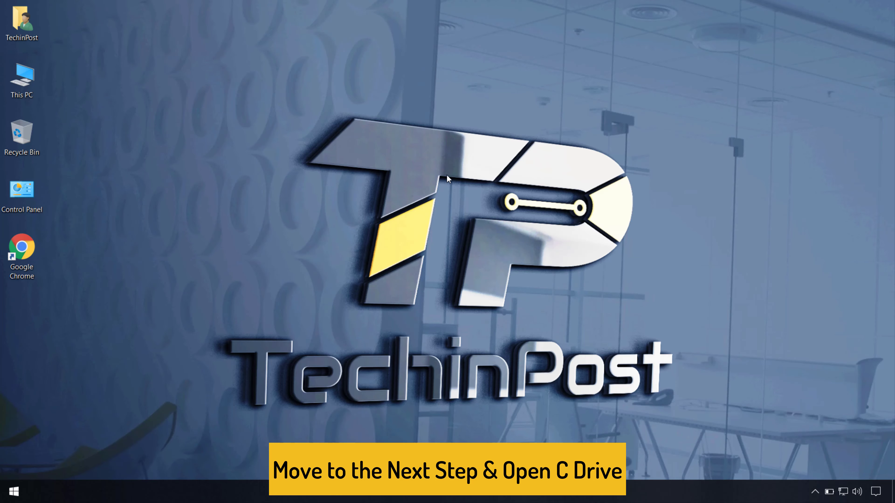
Step: Open the Windows folder on Local Disk (C:)
double_click(22, 78)
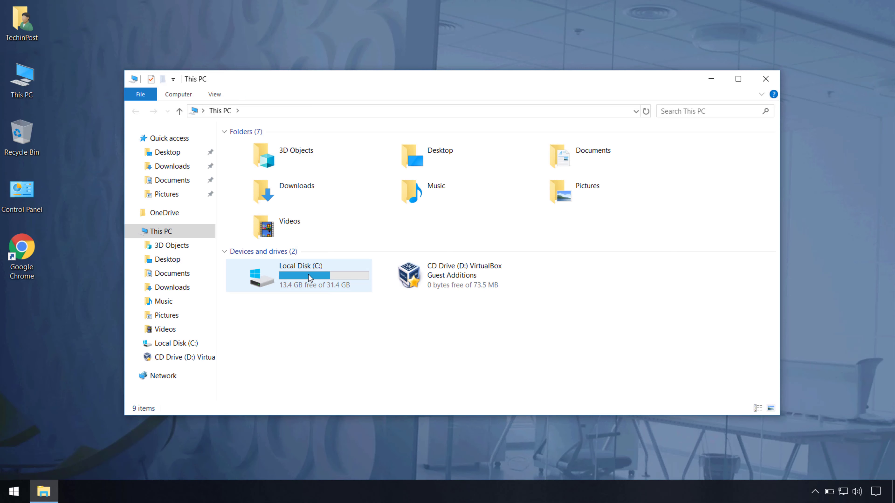
double_click(309, 278)
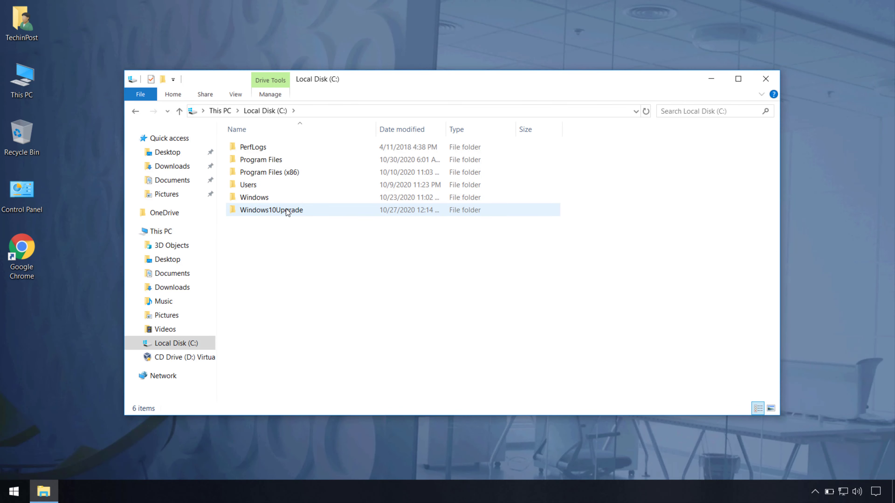
left_click(288, 197)
double_click(288, 196)
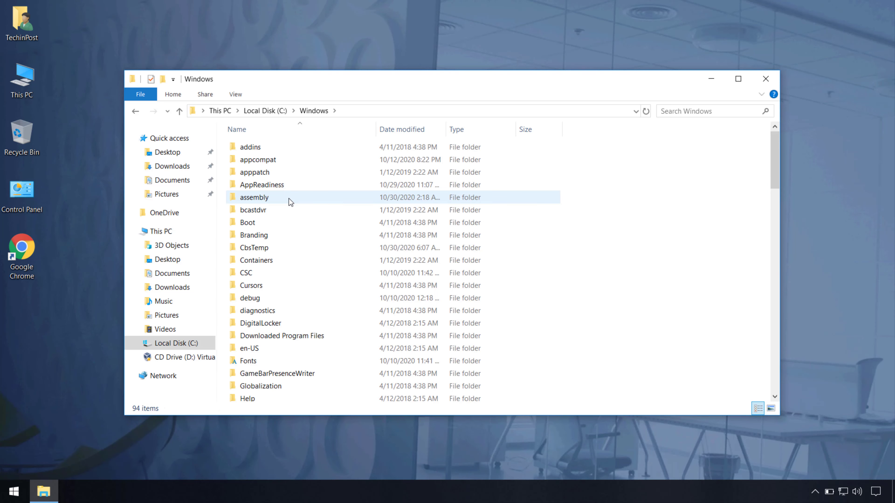
Step: Find and open the SoftwareDistribution folder inside the Windows folder
type("sche")
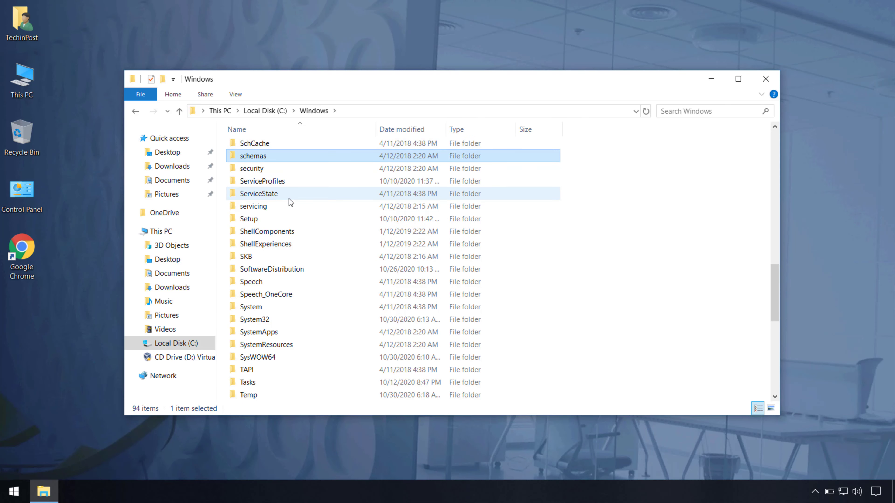
key("Down")
key("Down")
left_click(297, 270)
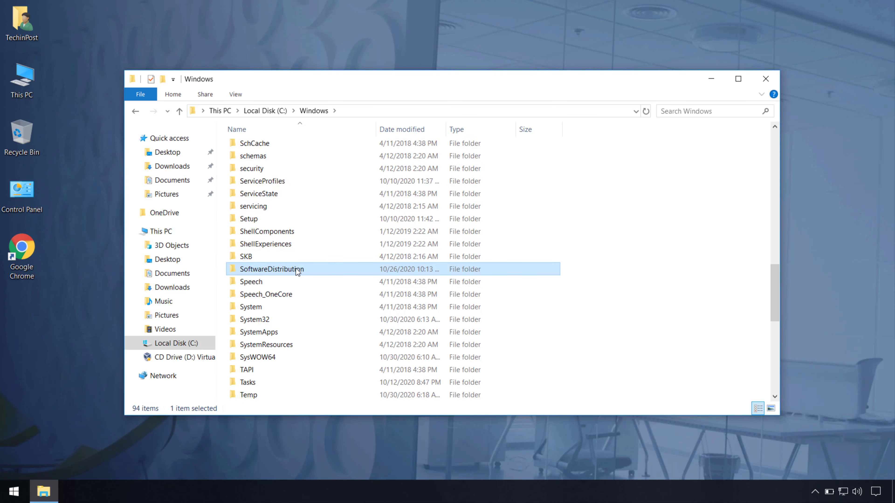
double_click(296, 270)
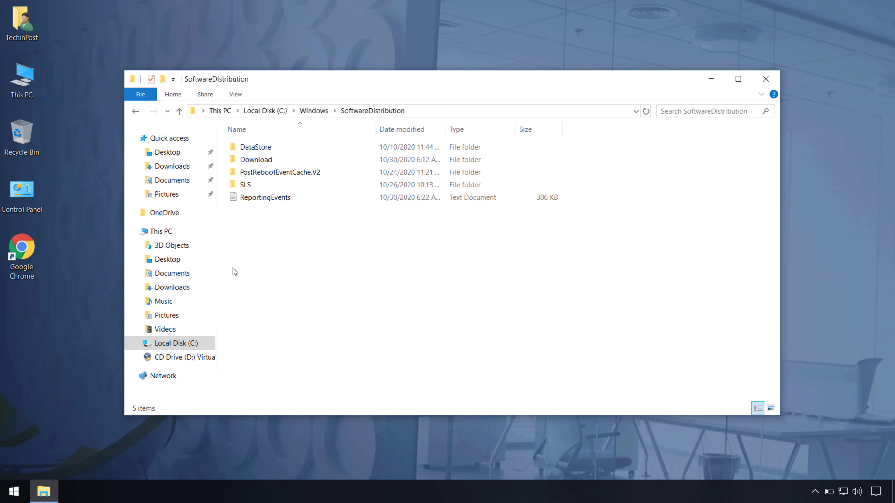
Step: Permanently delete all files and folders in SoftwareDistribution, skipping all items that are in use, and close the folder window
key("ctrl+a")
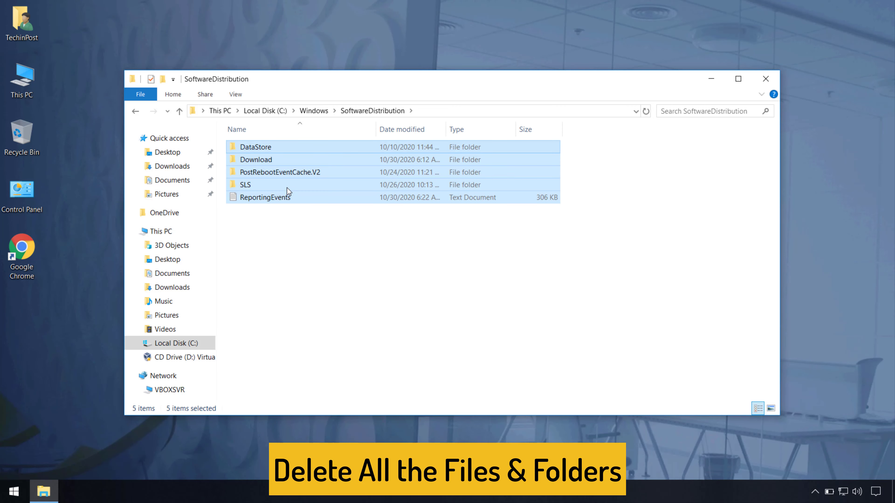
right_click(291, 160)
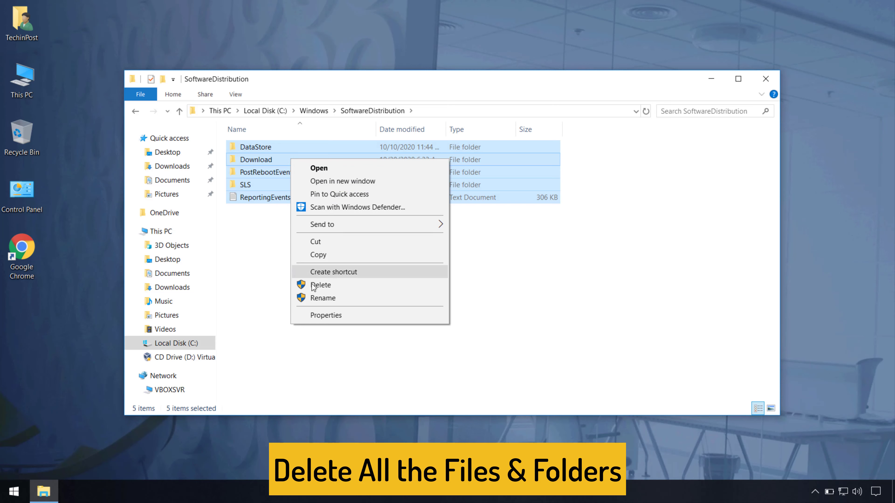
left_click(341, 285)
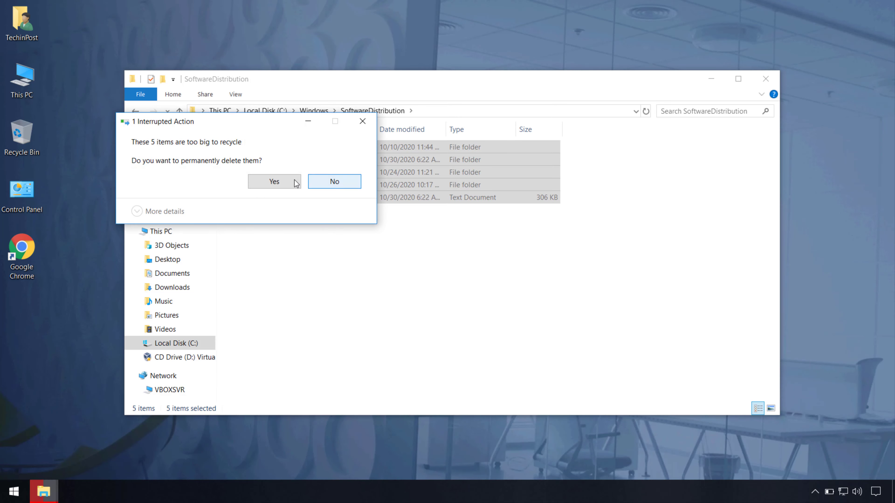
left_click(286, 181)
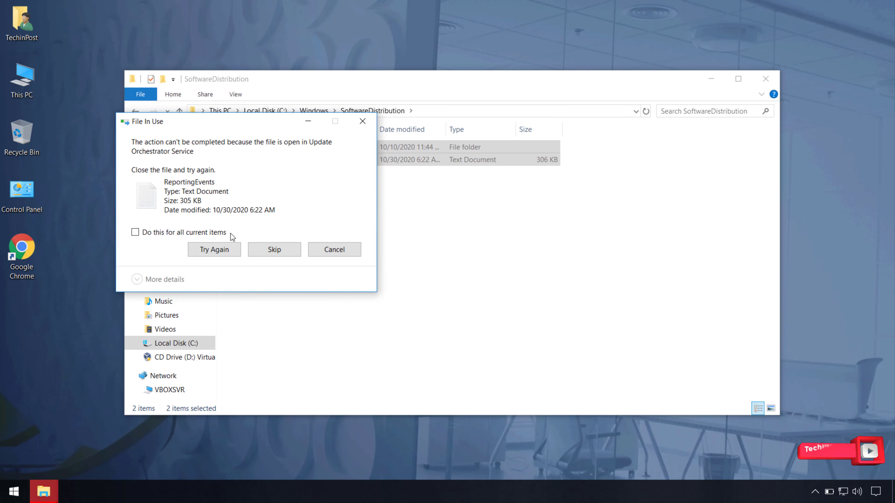
left_click(135, 233)
left_click(262, 255)
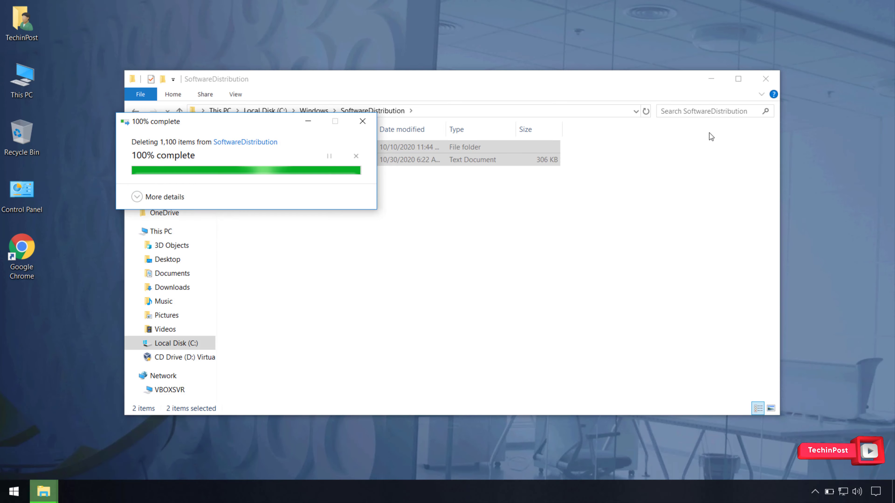
left_click(765, 78)
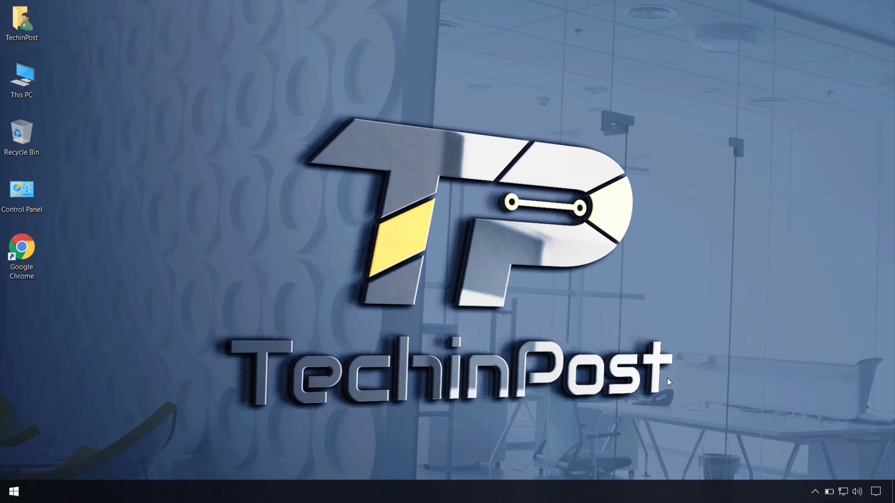
Step: Search the system for "windows de", open Windows Defender Security Center and start a quick scan from Virus & threat protection
left_click(814, 491)
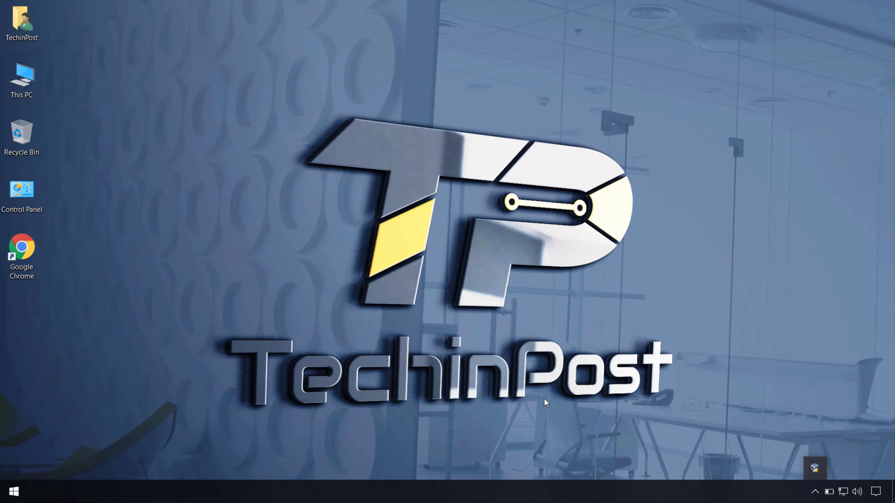
left_click(14, 492)
type("windows")
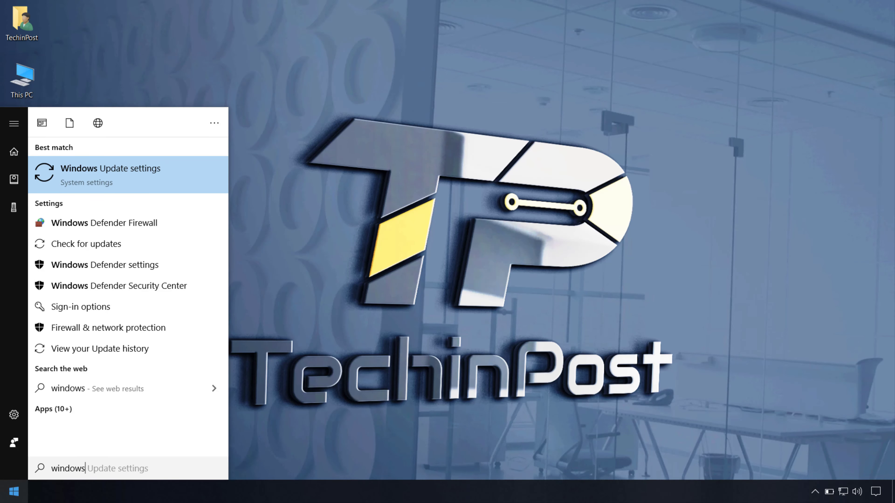
type(" de")
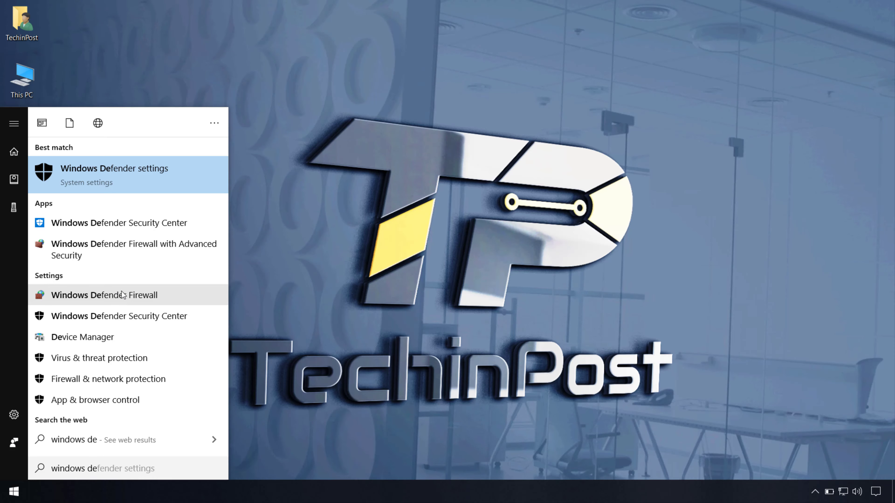
left_click(120, 222)
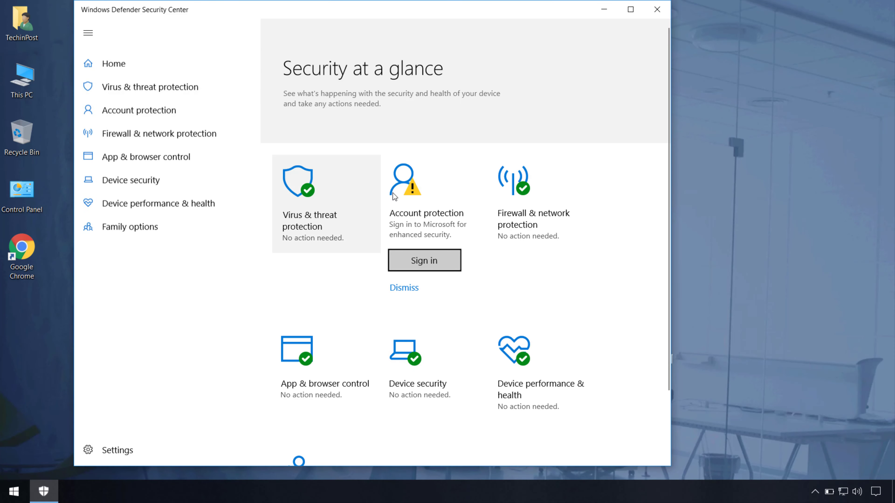
left_click(320, 212)
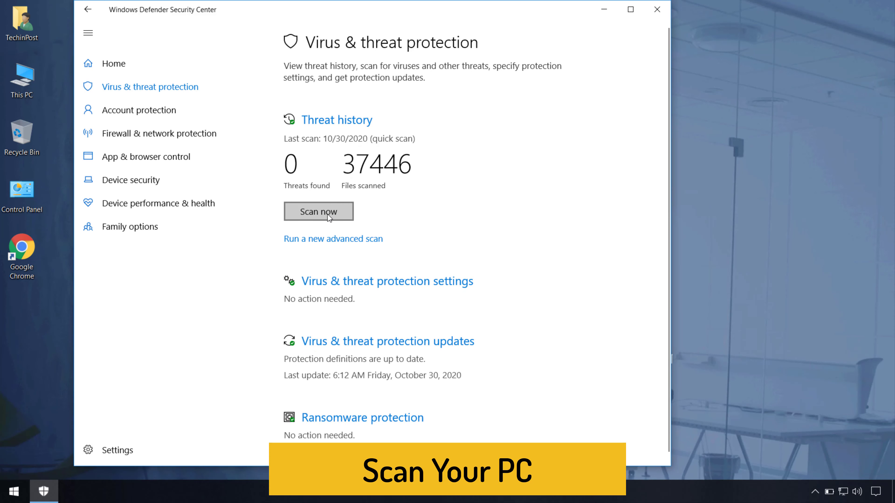
left_click(327, 213)
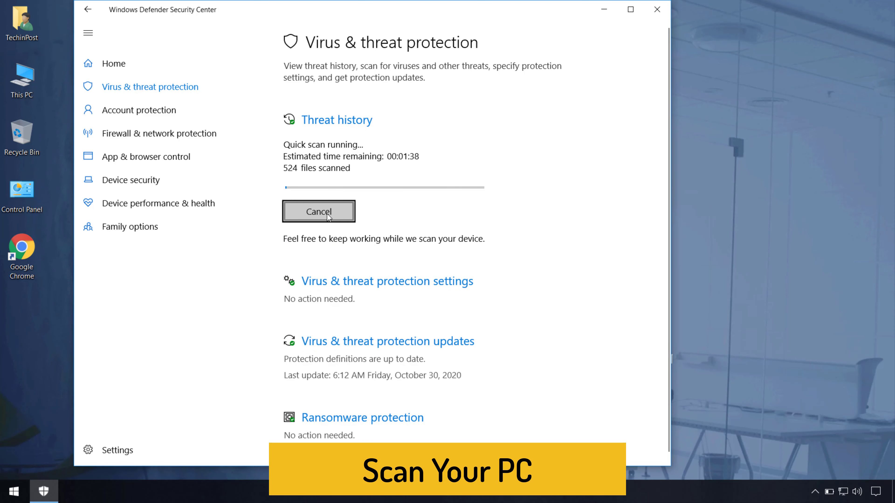